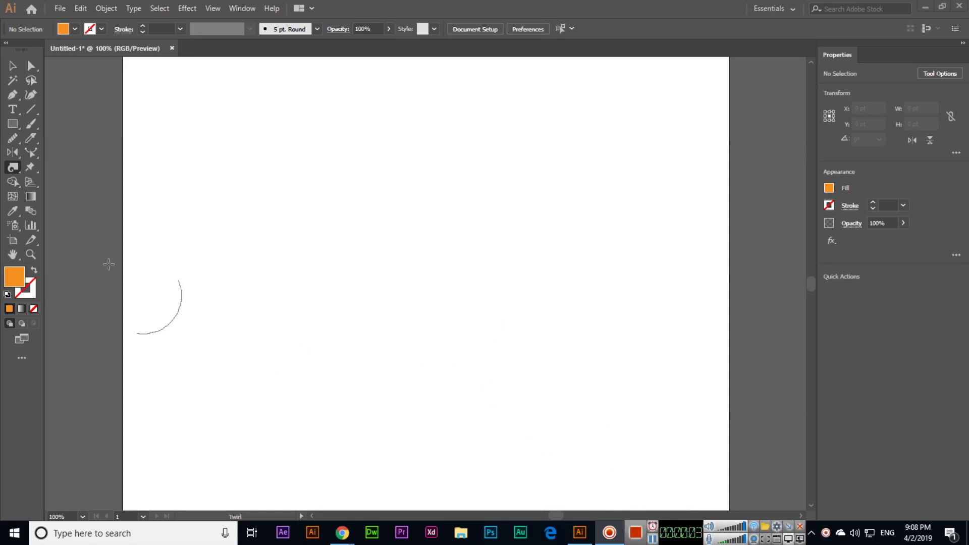
Step: Choose the Rectangle Tool from the shape tools and draw a large rectangle on the artboard
right_click(13, 167)
left_click(70, 199)
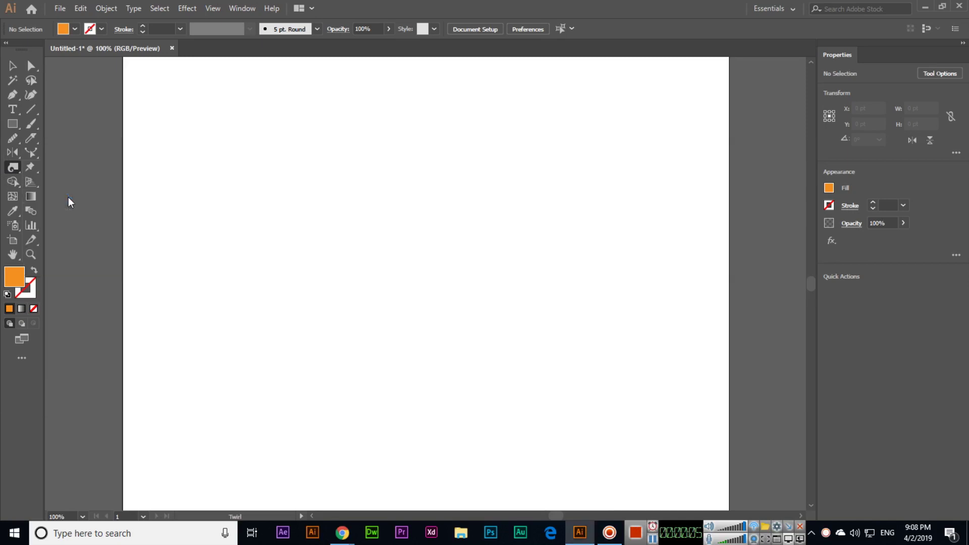
right_click(12, 125)
left_click(62, 126)
left_click_drag(212, 180, 635, 383)
Step: Select the Twirl Tool and tear off the reshaping tools as a floating panel
right_click(8, 170)
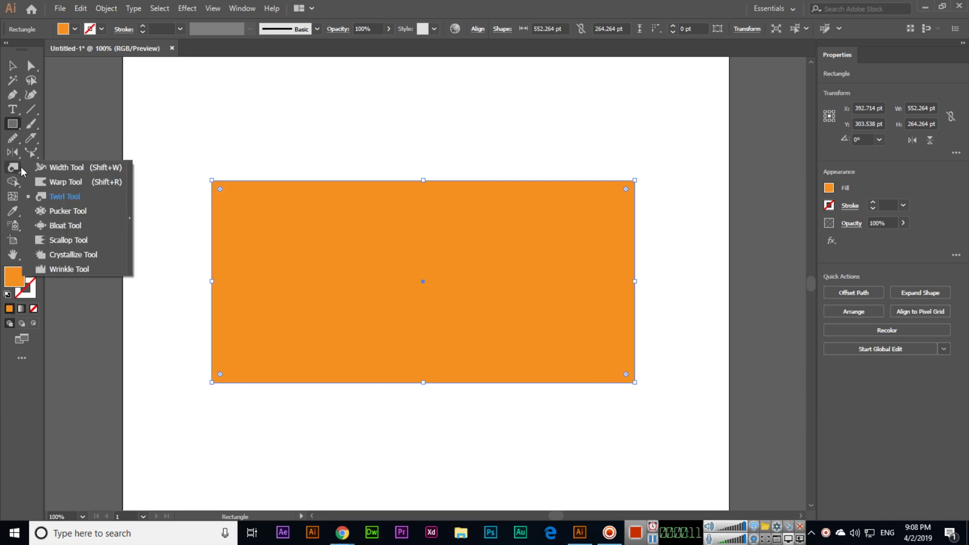
left_click(53, 195)
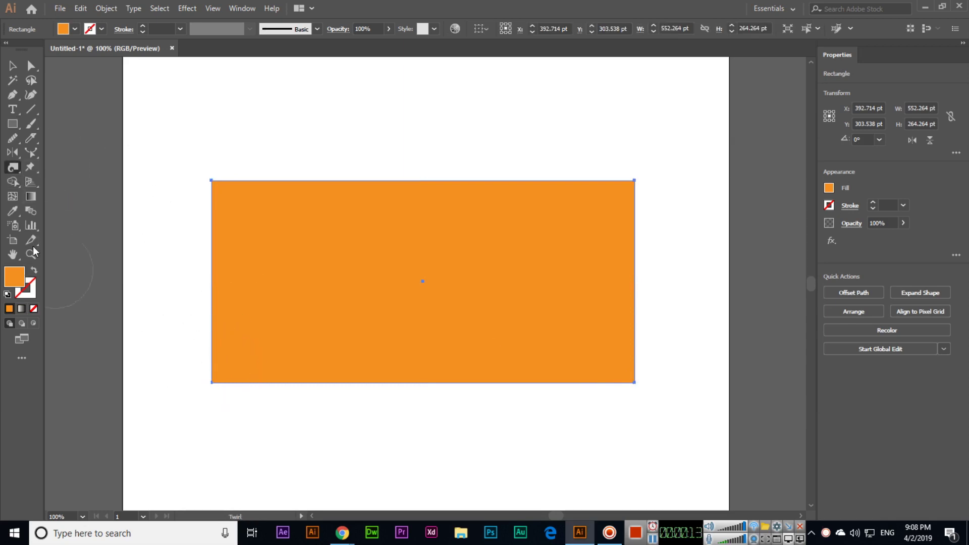
right_click(13, 168)
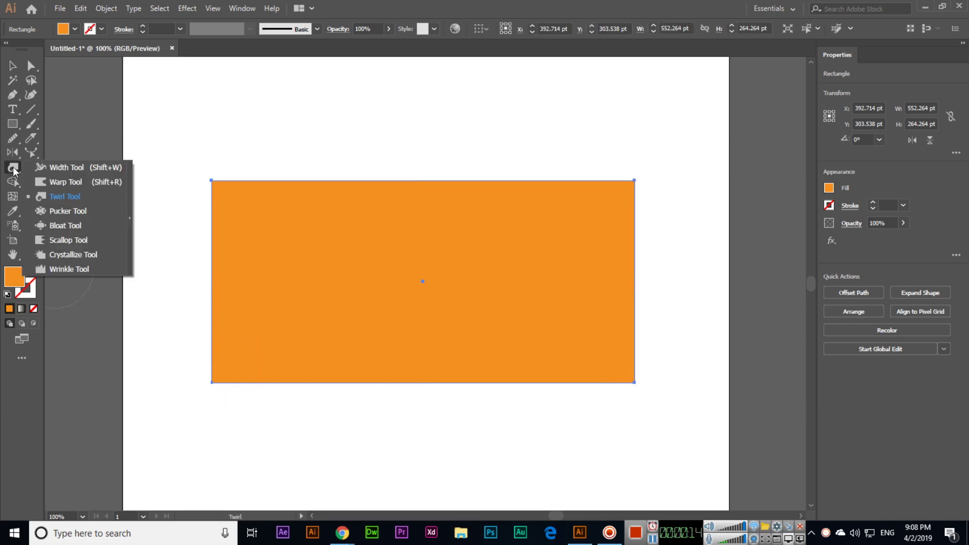
left_click(129, 220)
Step: Set the Twirl Tool brush width and height to 75 pt in Twirl Tool Options
double_click(66, 199)
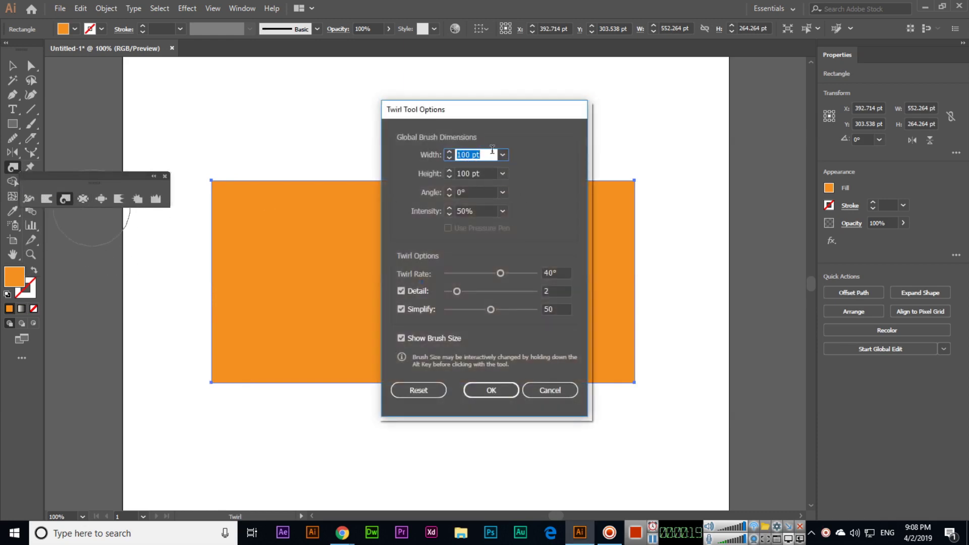
type("70")
key("Tab")
type("70")
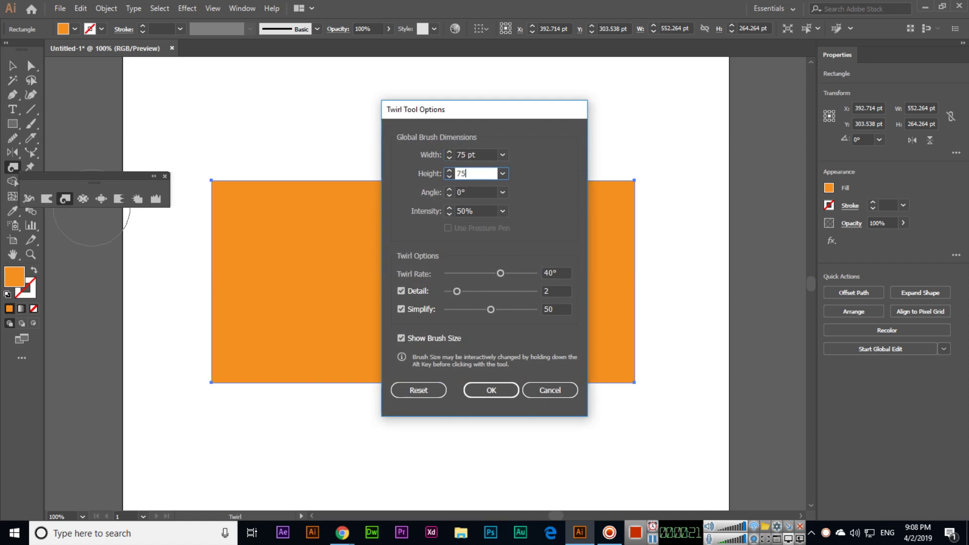
key("Return")
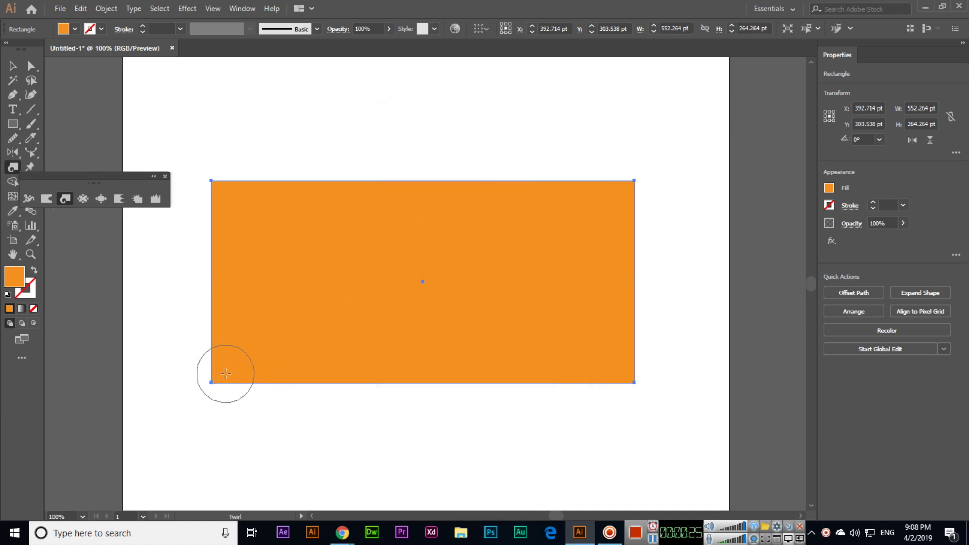
Step: Twirl the rectangle's bottom-left, bottom-right, top-right and top-left corners into spirals
left_click(229, 368)
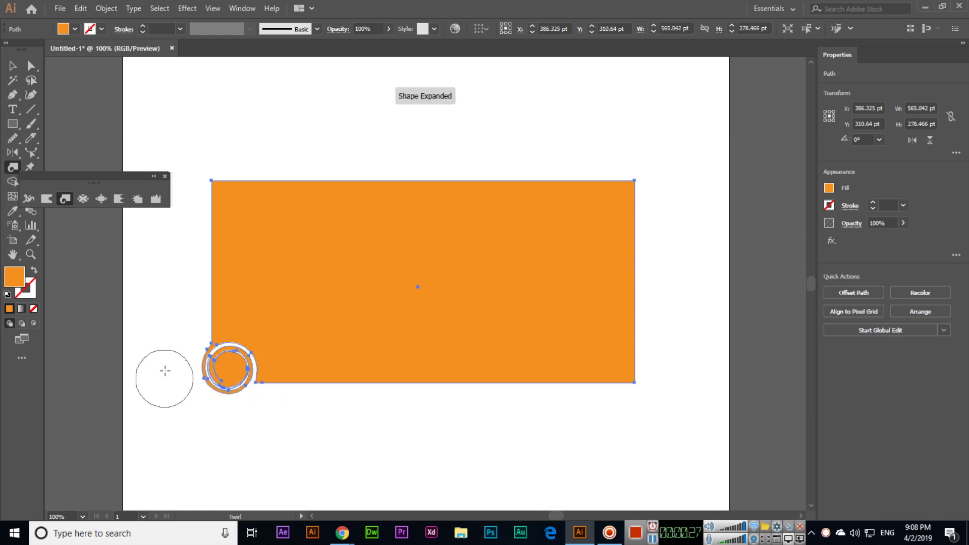
left_click(618, 358)
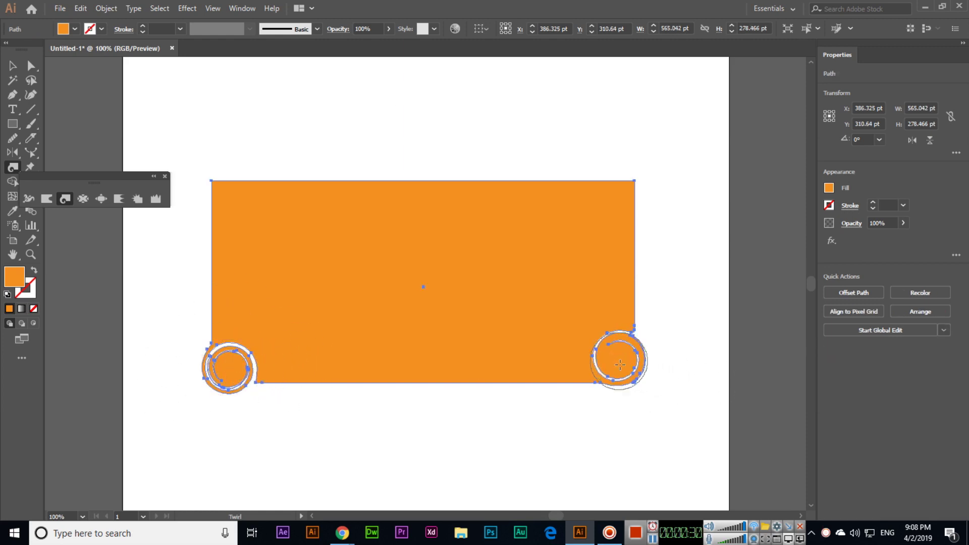
left_click(619, 206)
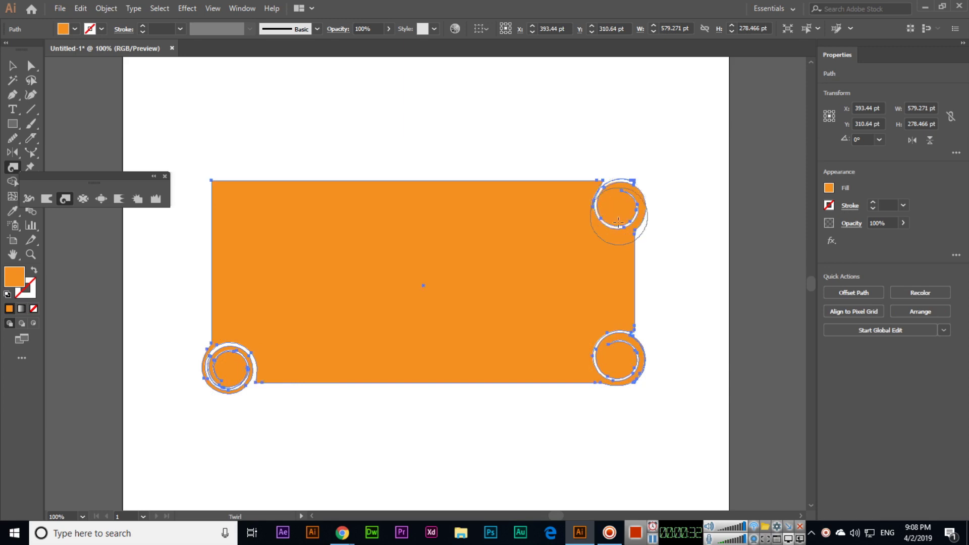
left_click(218, 184)
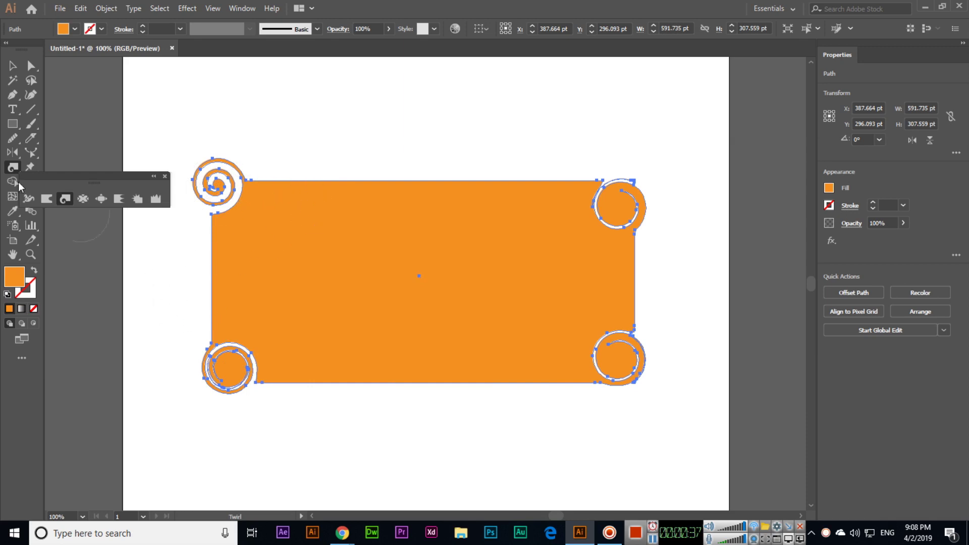
Step: Move the spiral-cornered rectangle up and right, and draw an orange circle below it
left_click(12, 66)
left_click_drag(436, 285, 485, 192)
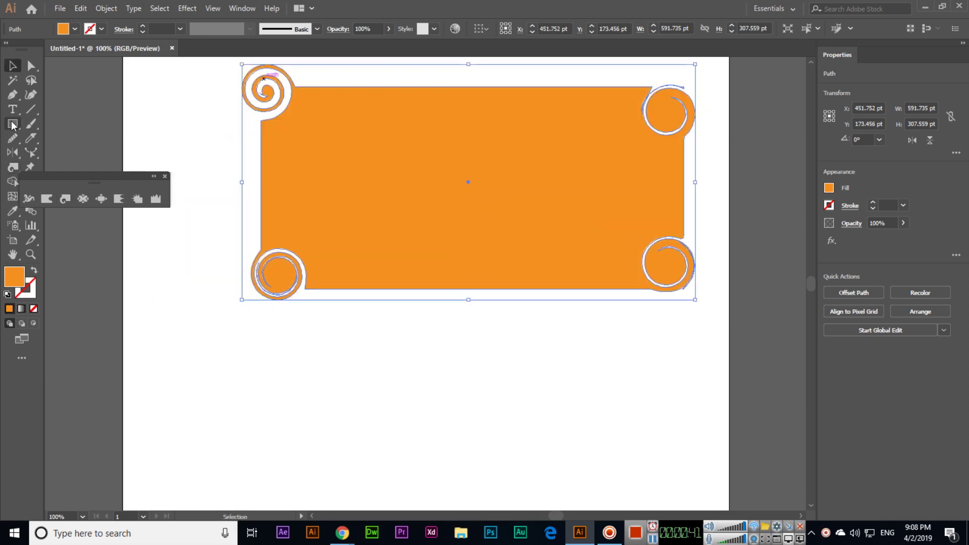
left_click_drag(13, 122, 60, 153)
left_click_drag(195, 331, 306, 455)
left_click(14, 168)
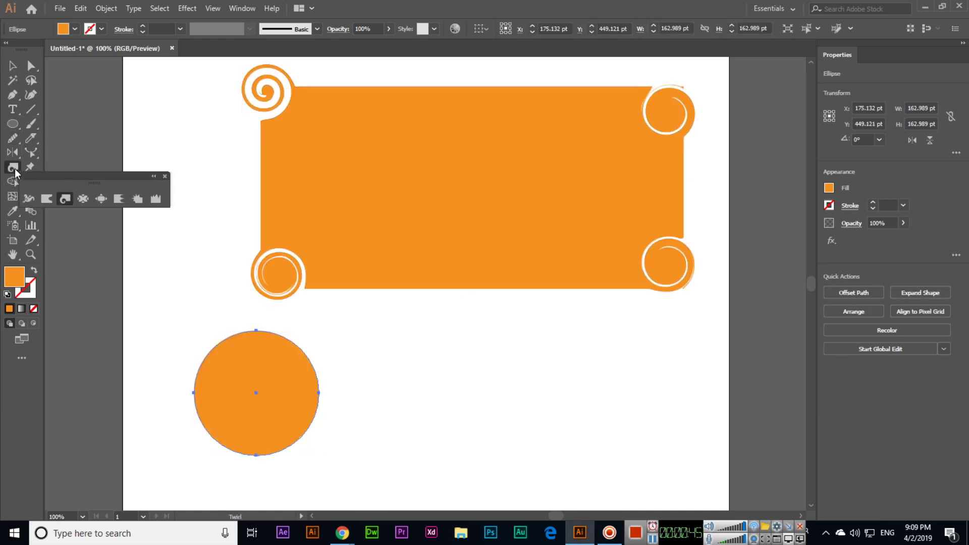
left_click(166, 178)
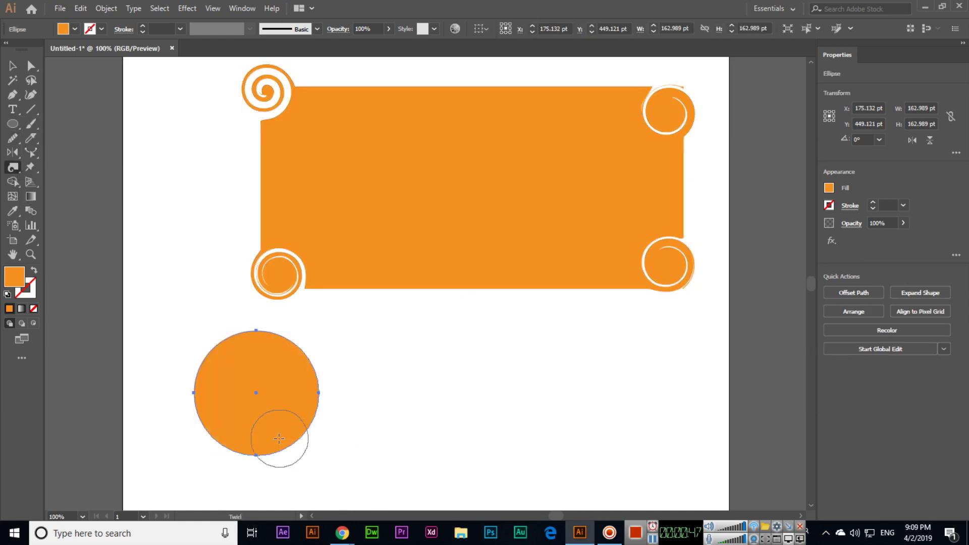
Step: Twirl spiral swirls into the circle's bottom, top and left edges
left_click_drag(275, 439, 278, 430)
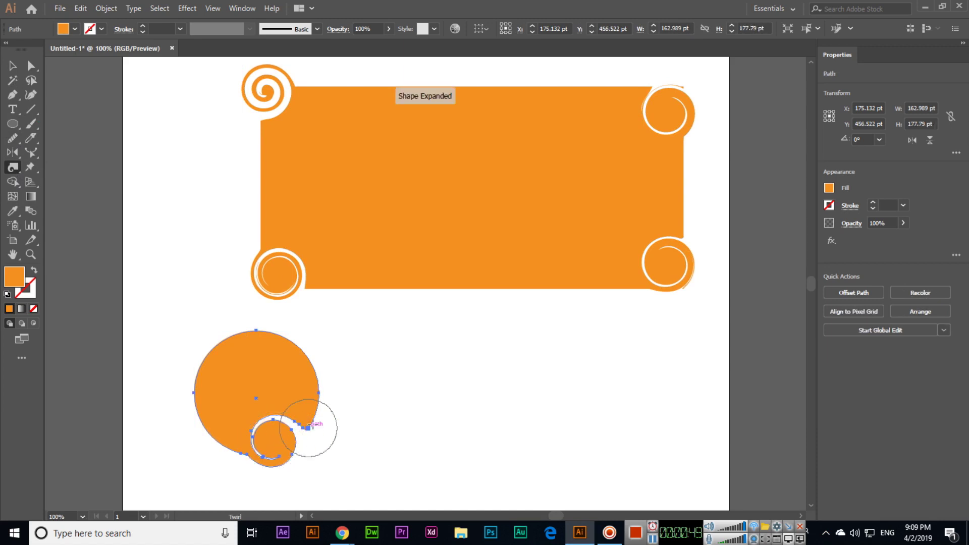
left_click_drag(274, 346, 273, 347)
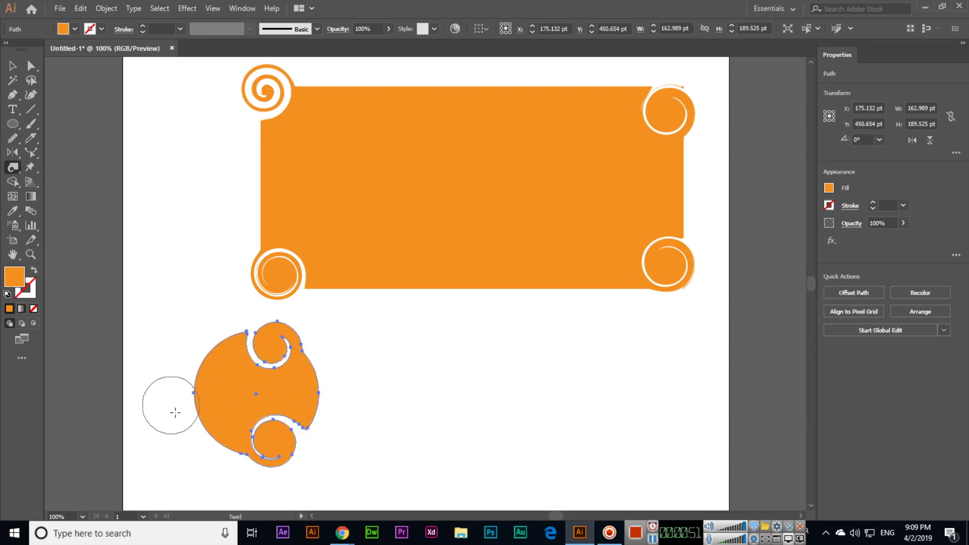
left_click_drag(204, 391, 204, 393)
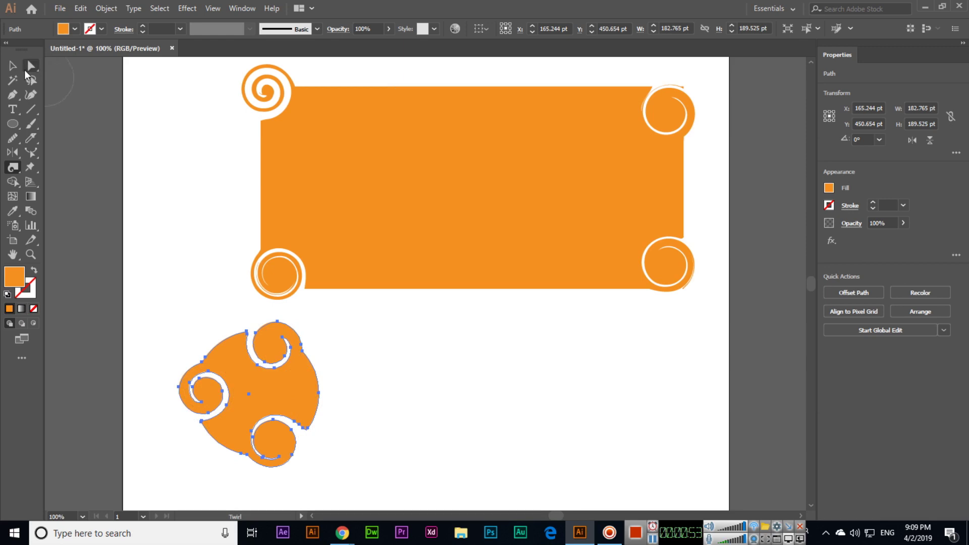
Step: Move the swirled circle right beneath the rectangle and deselect it
left_click(13, 66)
left_click(256, 406)
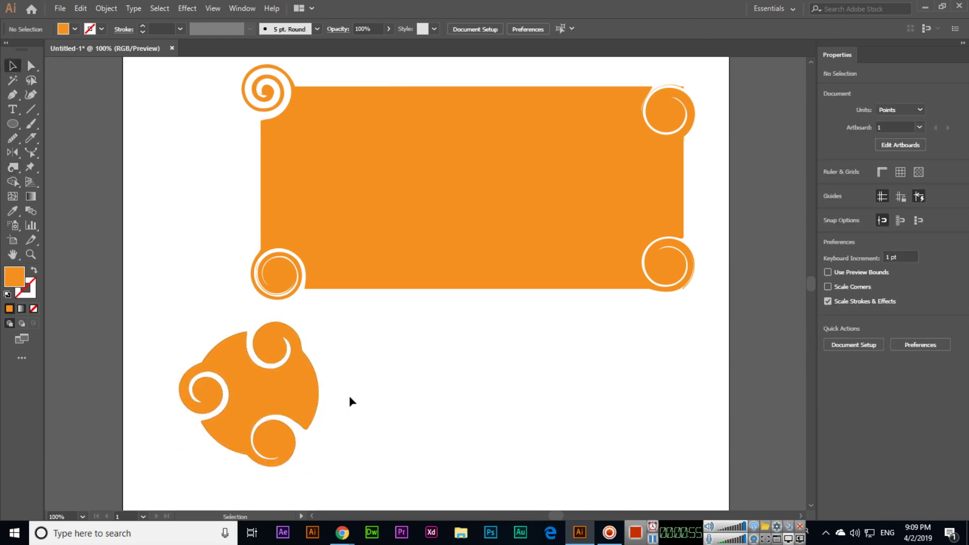
left_click_drag(288, 386, 500, 387)
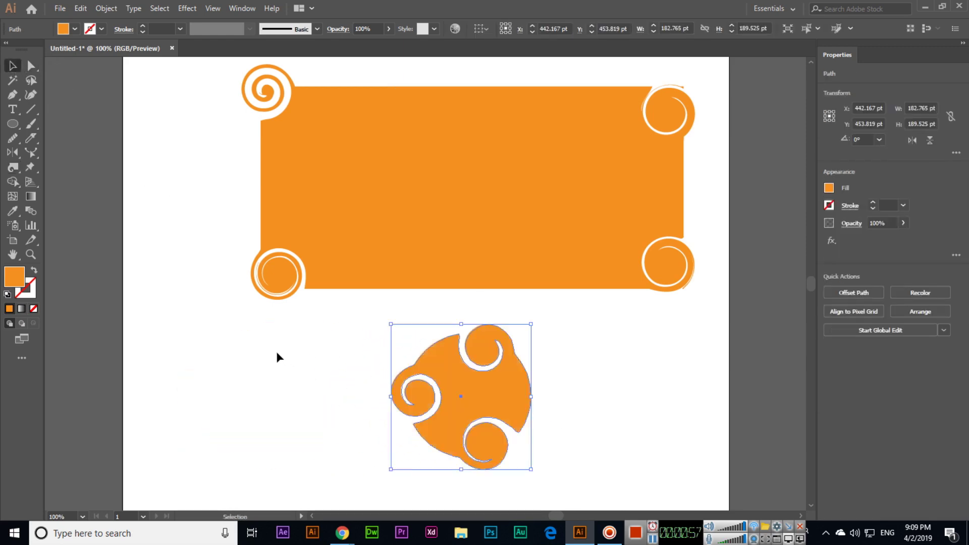
left_click(279, 358)
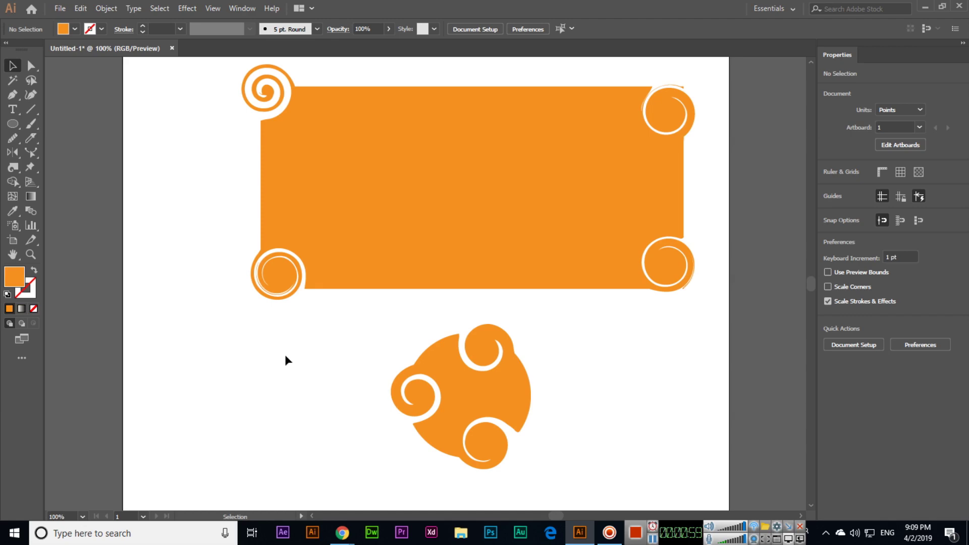